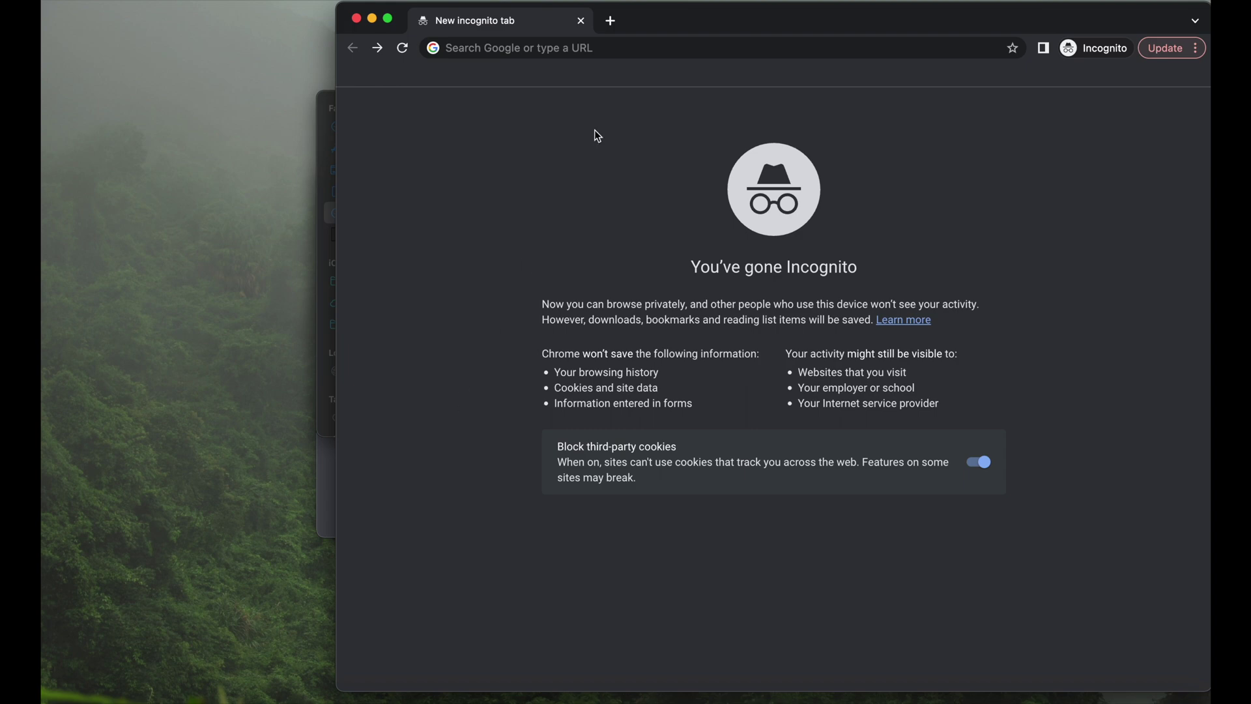
- Go to raspberrypi.com and open the site's Software page
click(605, 53)
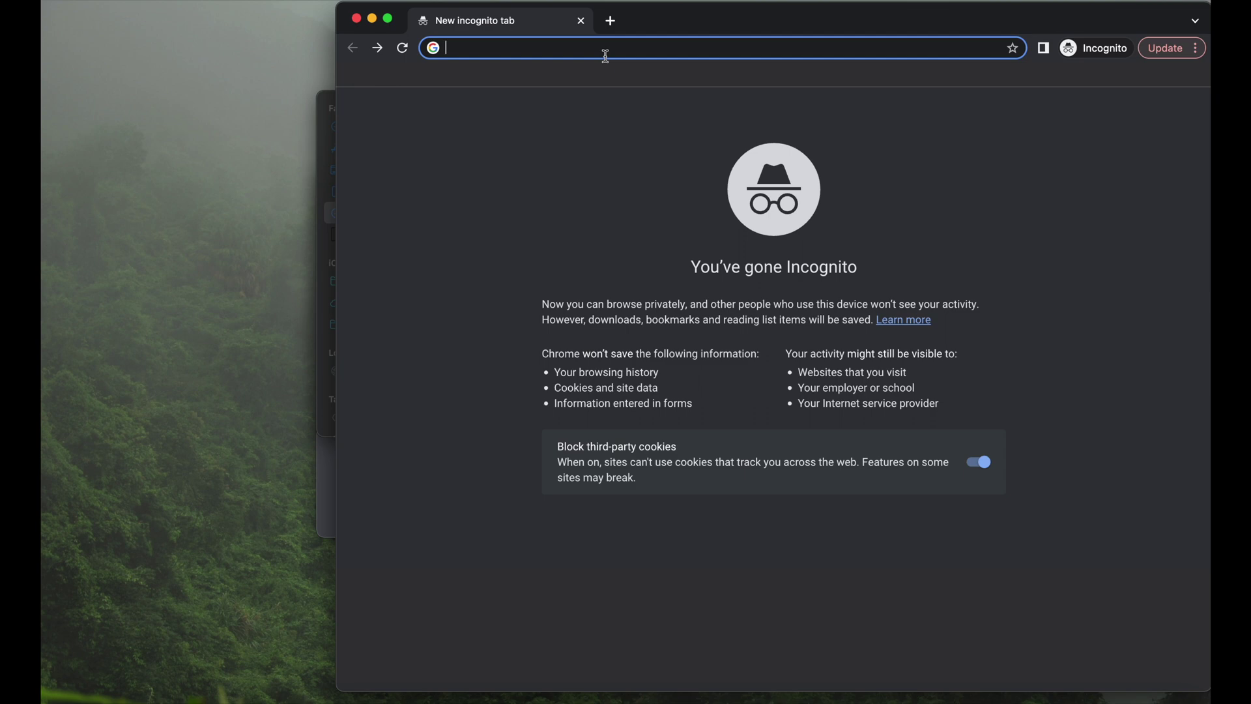
text(ras)
key(Return)
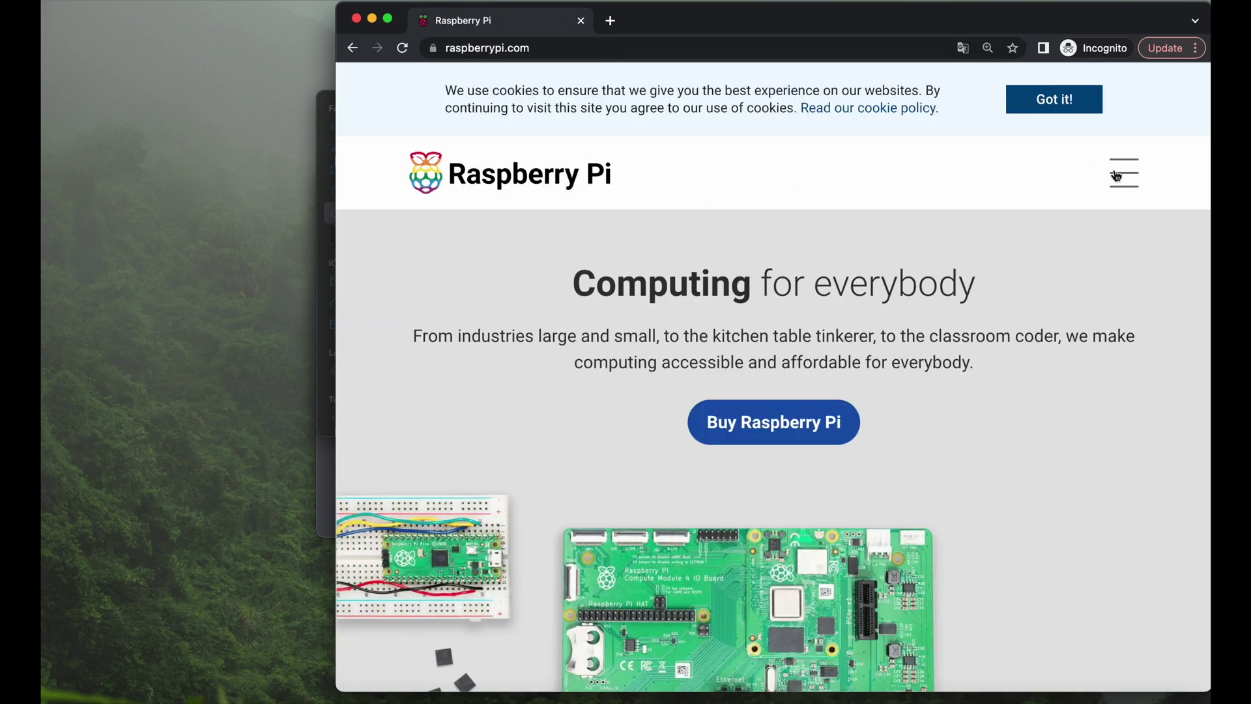
click(1117, 176)
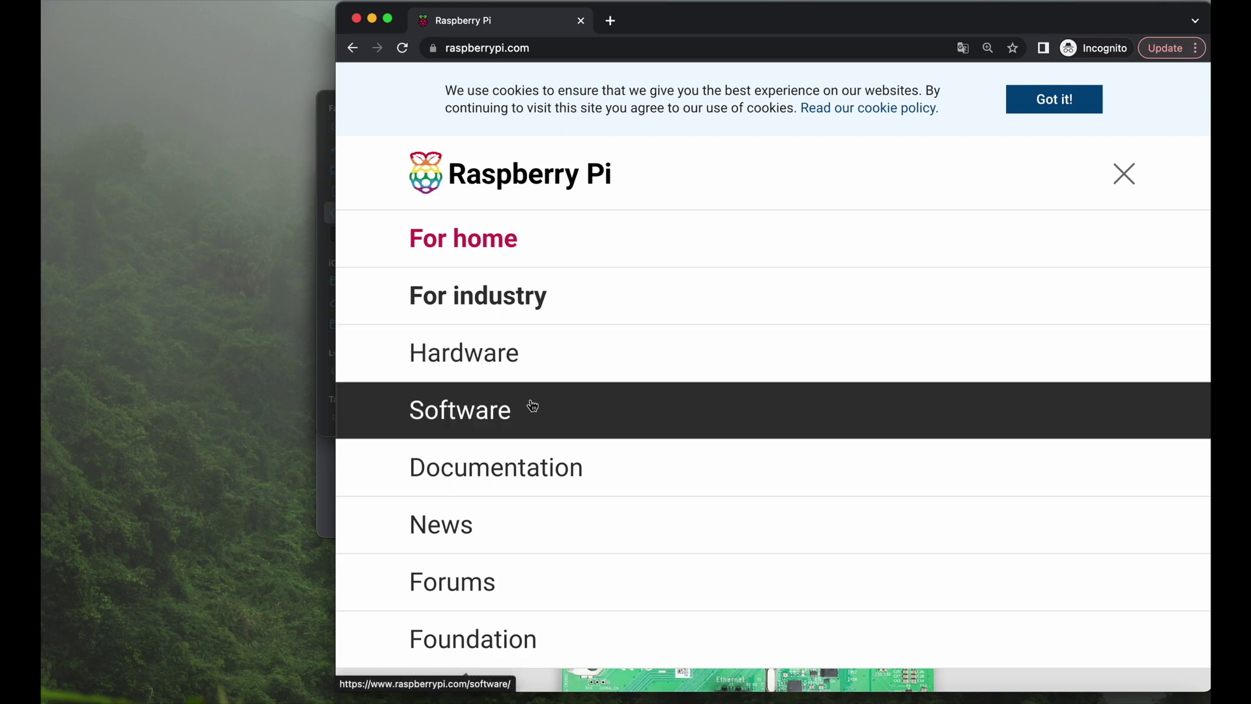
click(533, 406)
- Review the Raspberry Pi Imager downloads and open all download options for manually installing an operating system image
scroll(659, 331, down, 8)
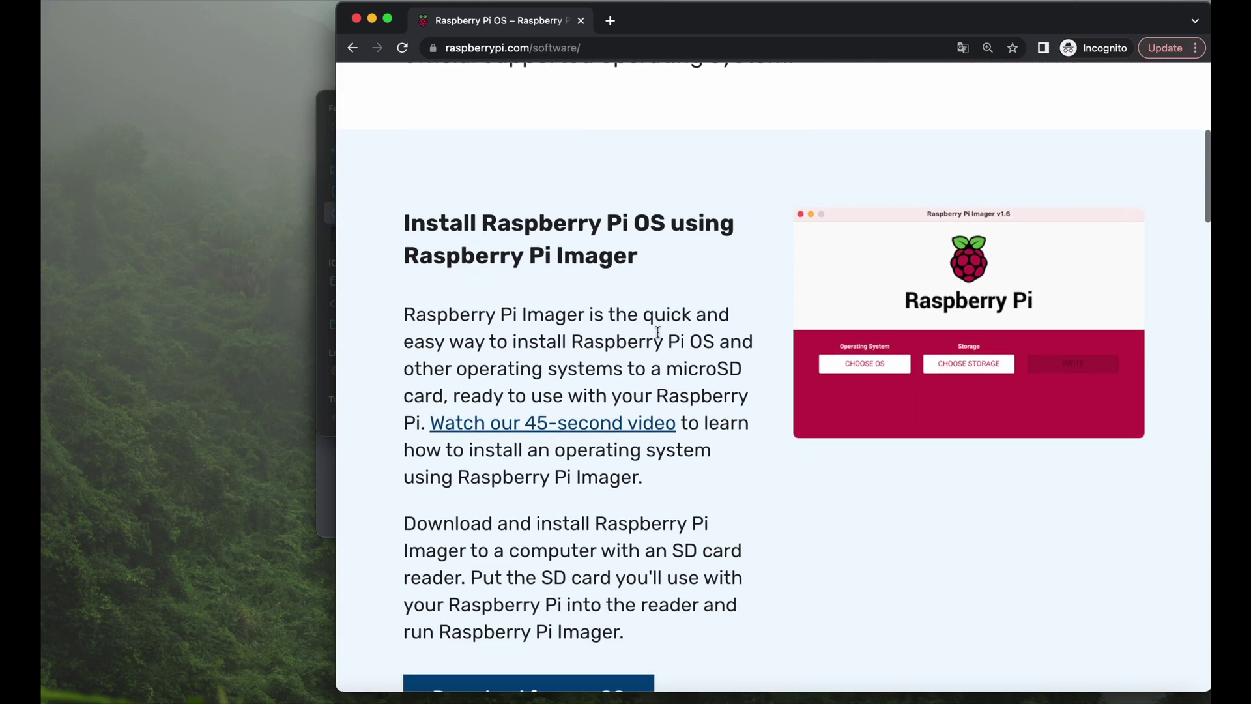
scroll(658, 331, down, 5)
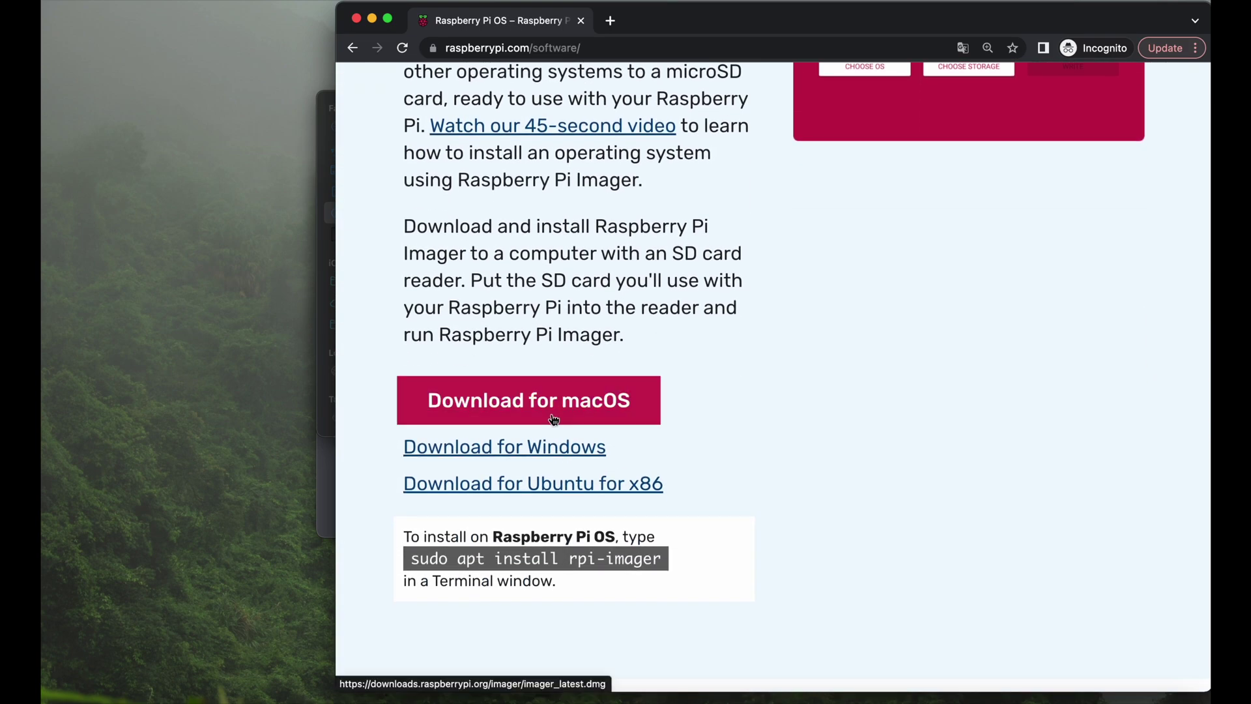
scroll(552, 417, down, 1)
scroll(550, 413, up, 5)
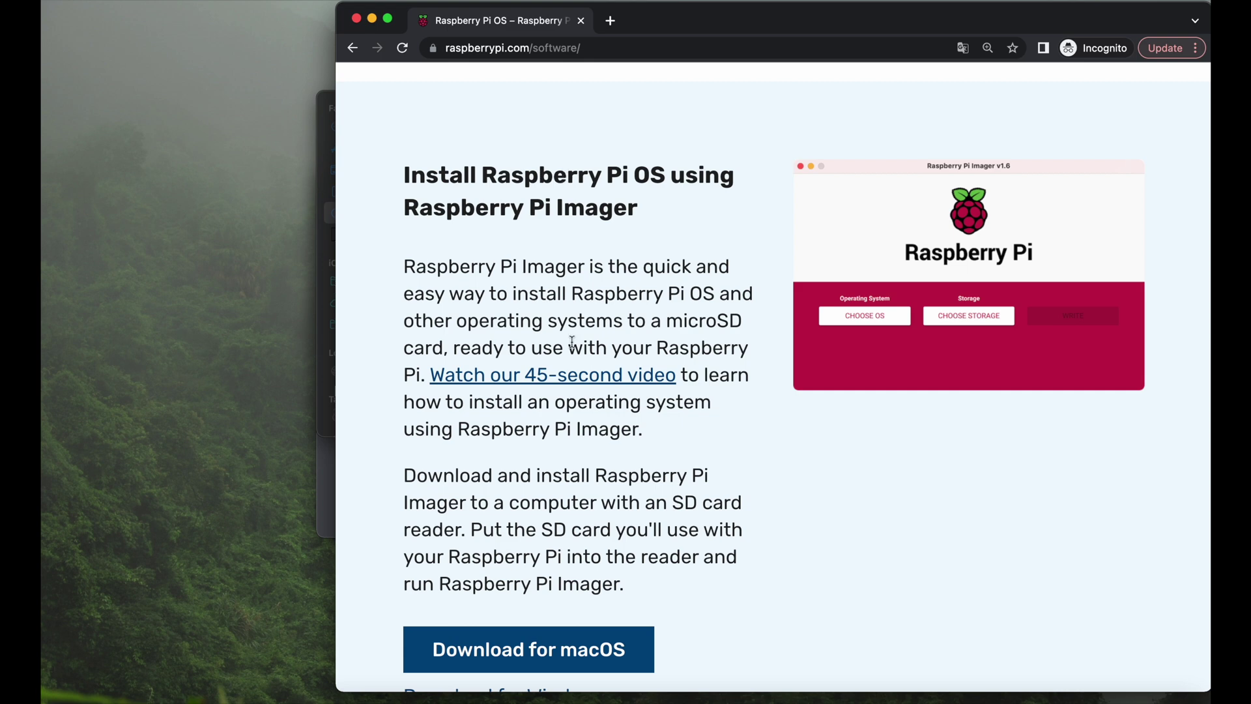
scroll(570, 470, down, 4)
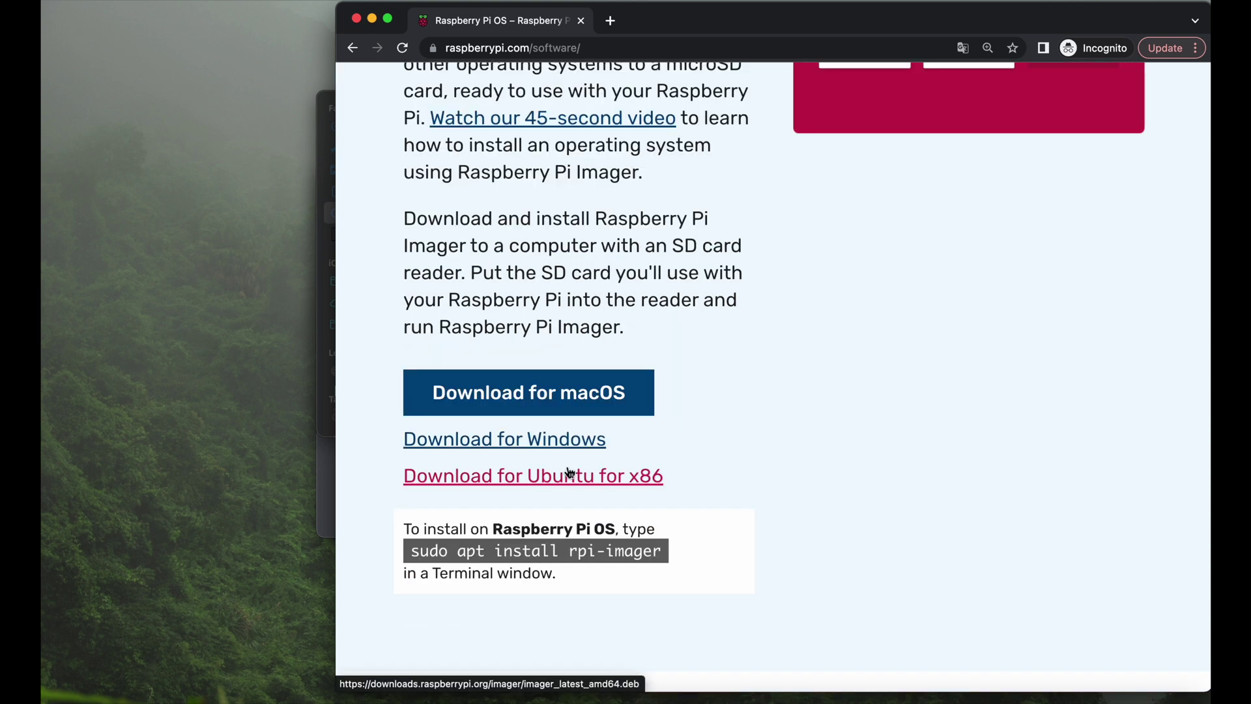
scroll(569, 472, down, 10)
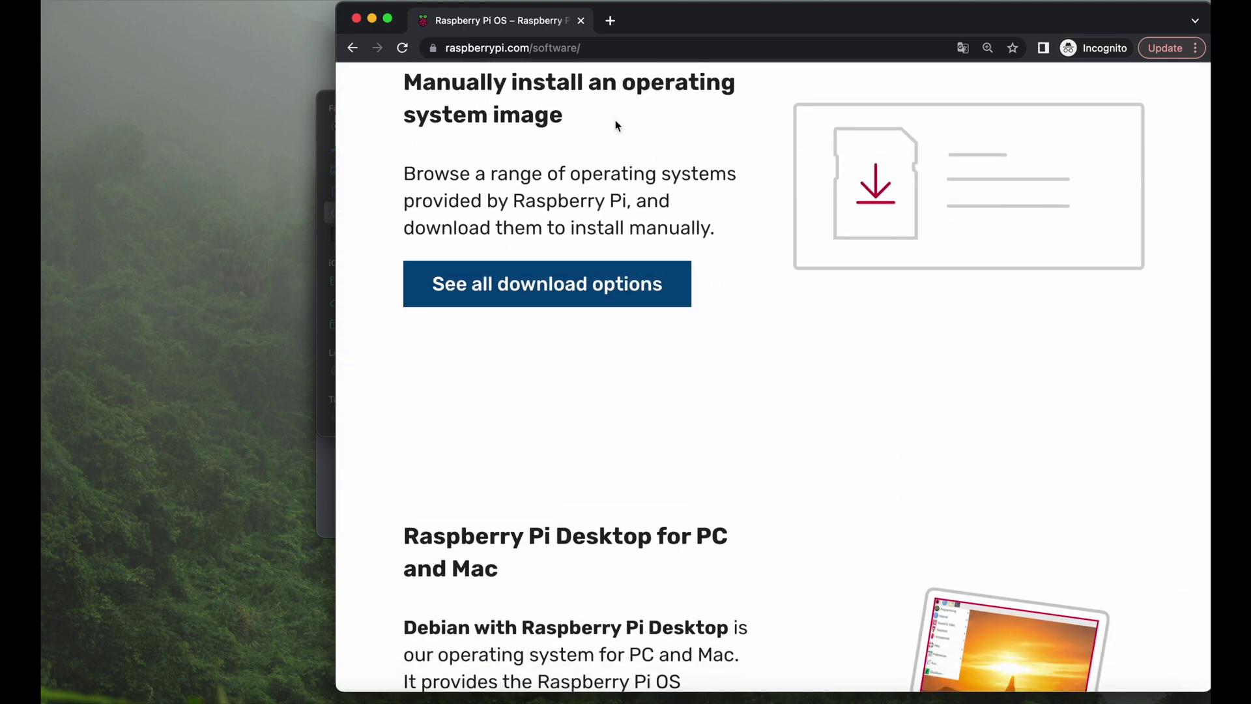
click(550, 296)
- Download the 64-bit Raspberry Pi OS with desktop image from the Operating system images page
scroll(615, 421, down, 5)
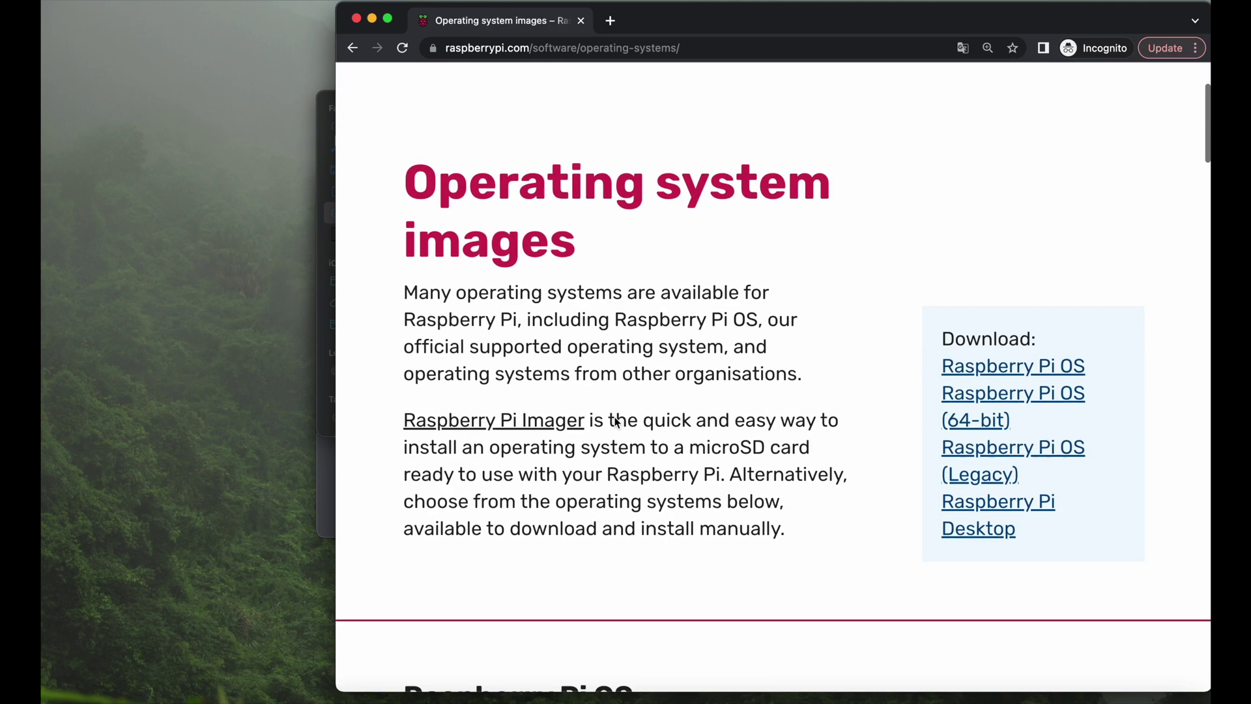
scroll(614, 422, down, 7)
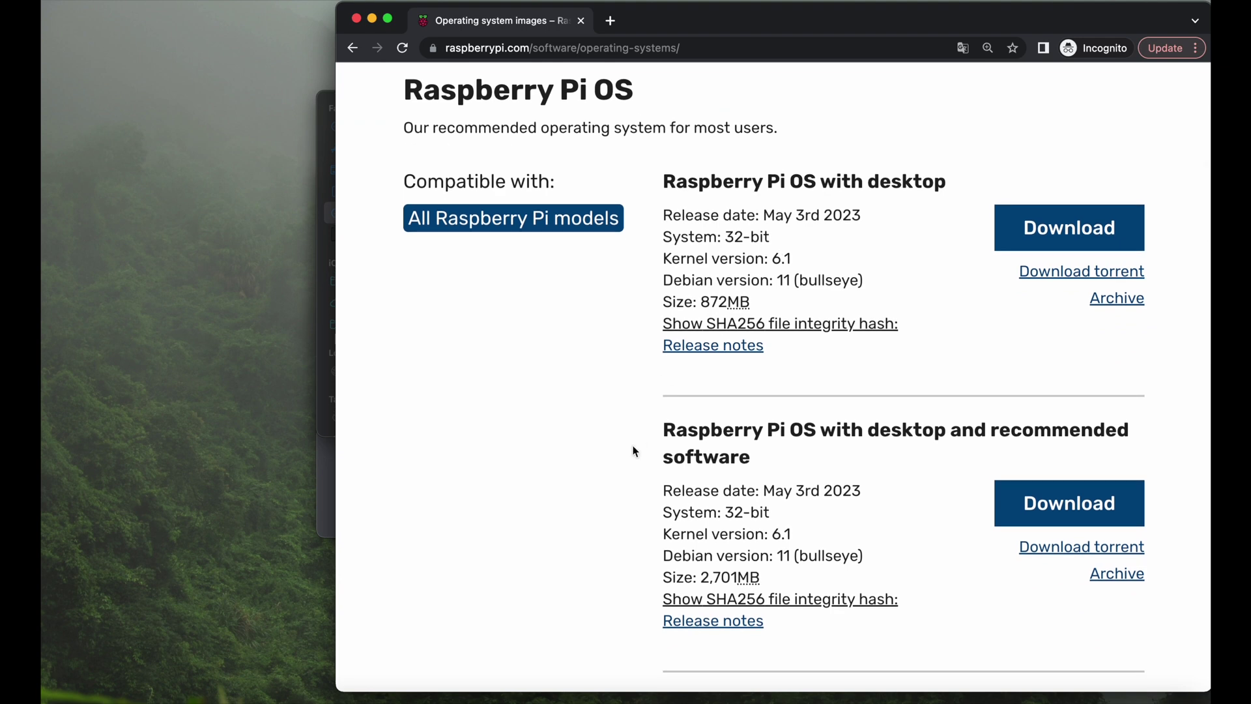
scroll(635, 451, up, 1)
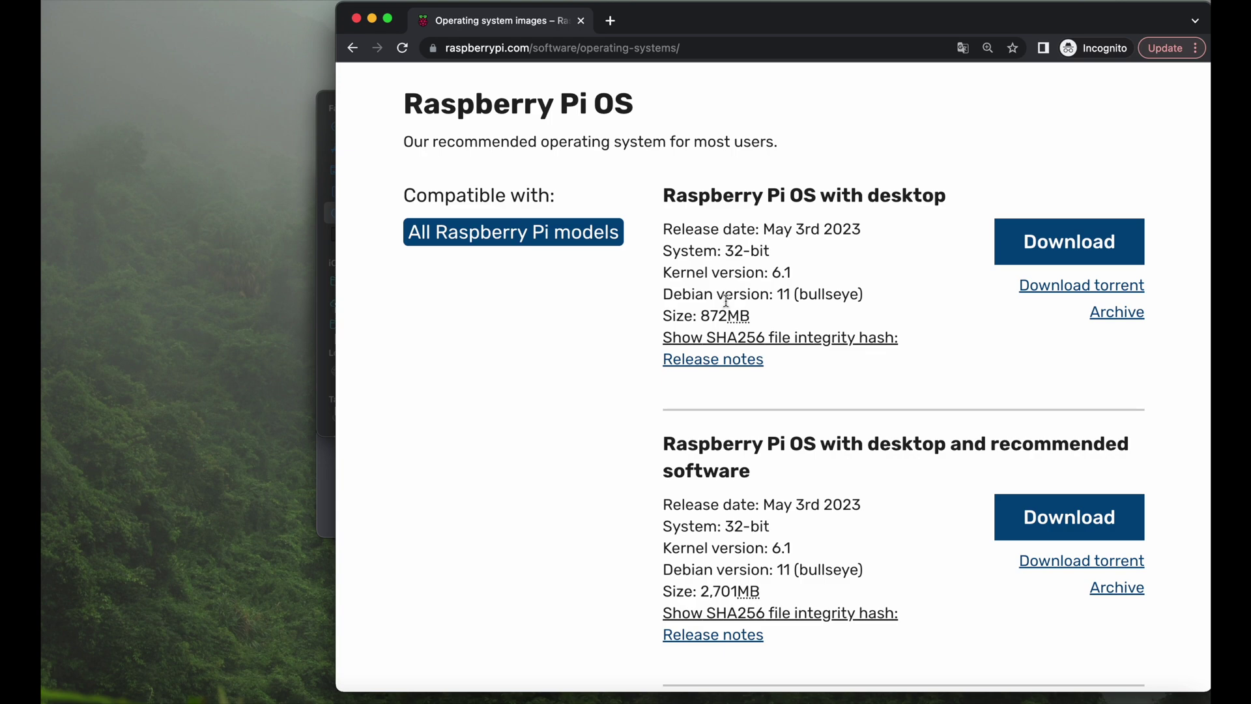
scroll(726, 301, down, 12)
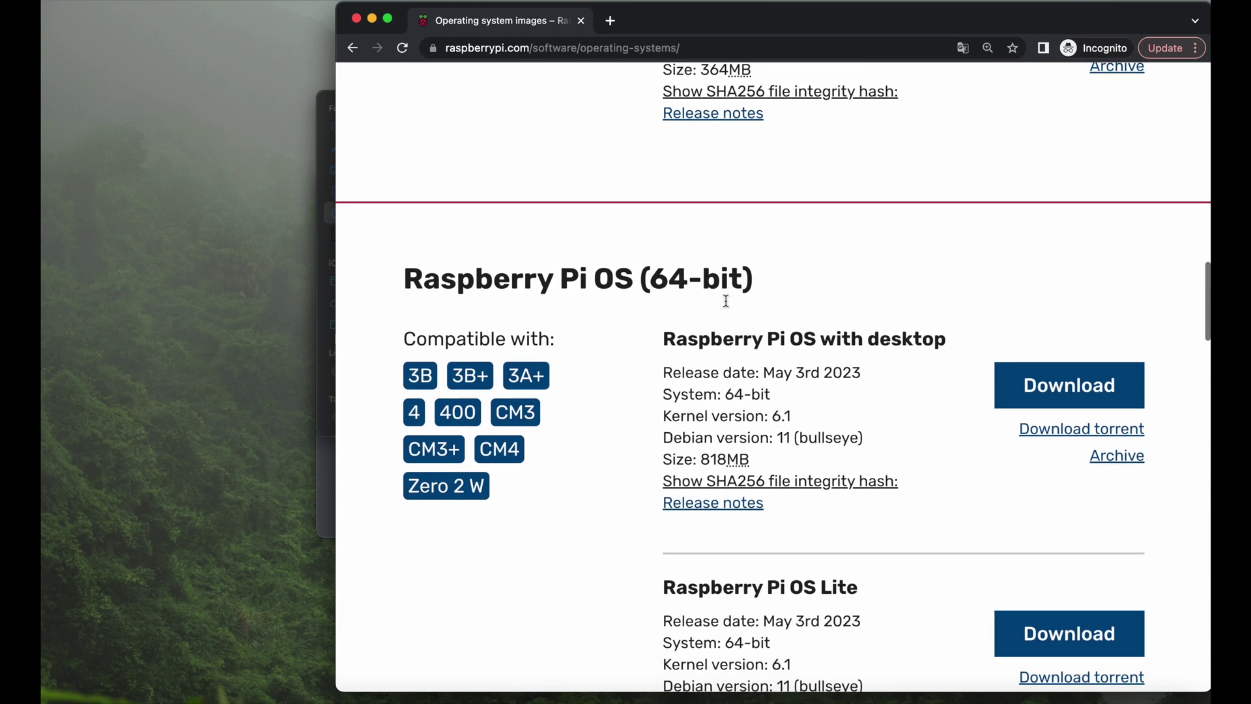
scroll(651, 381, down, 3)
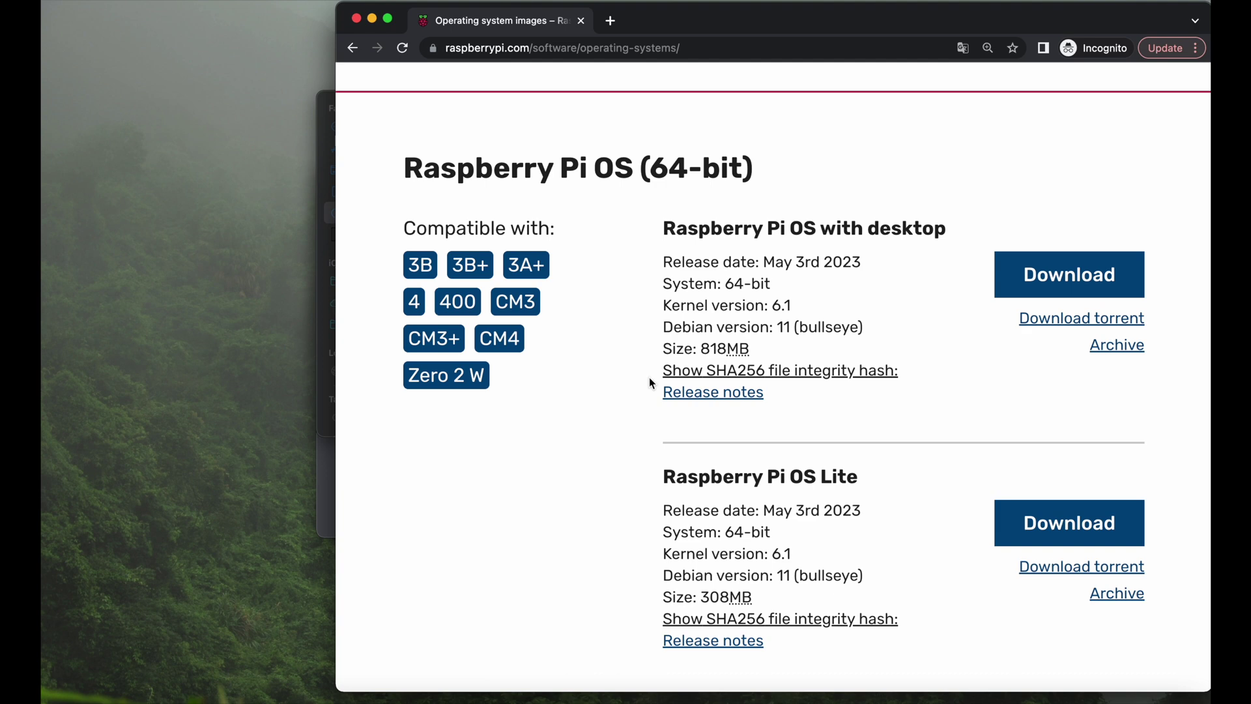
scroll(649, 378, down, 1)
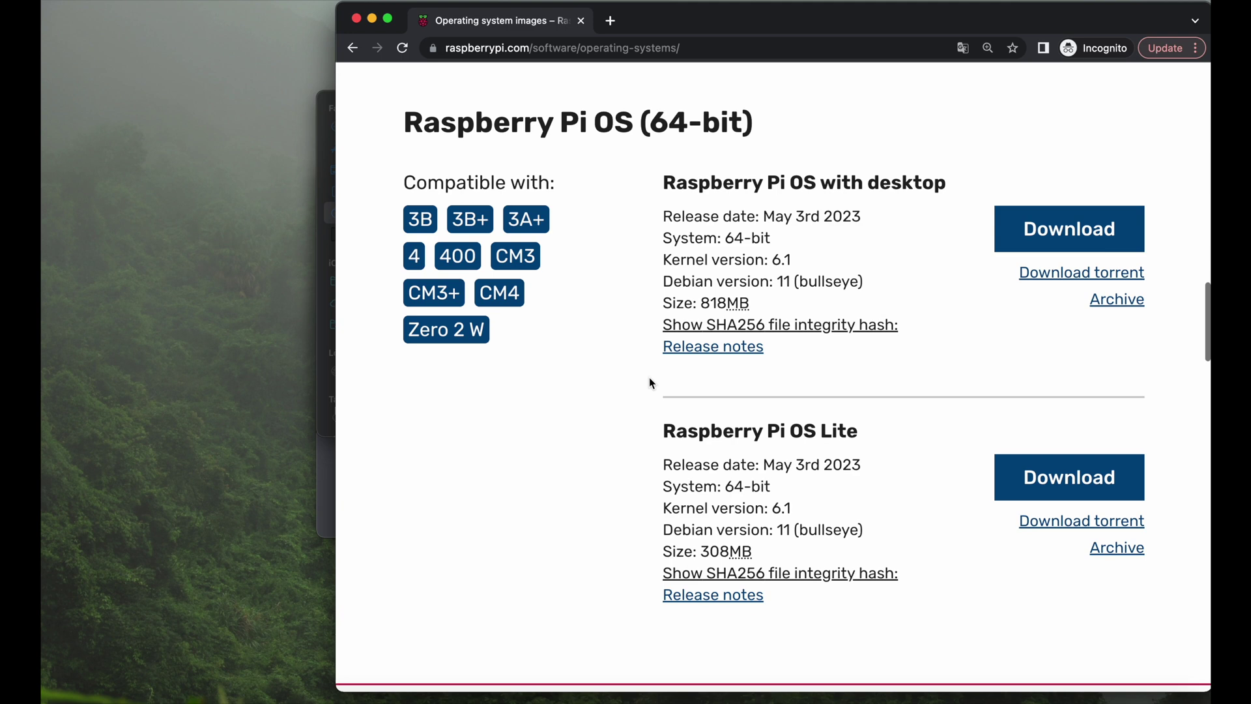
scroll(649, 377, up, 1)
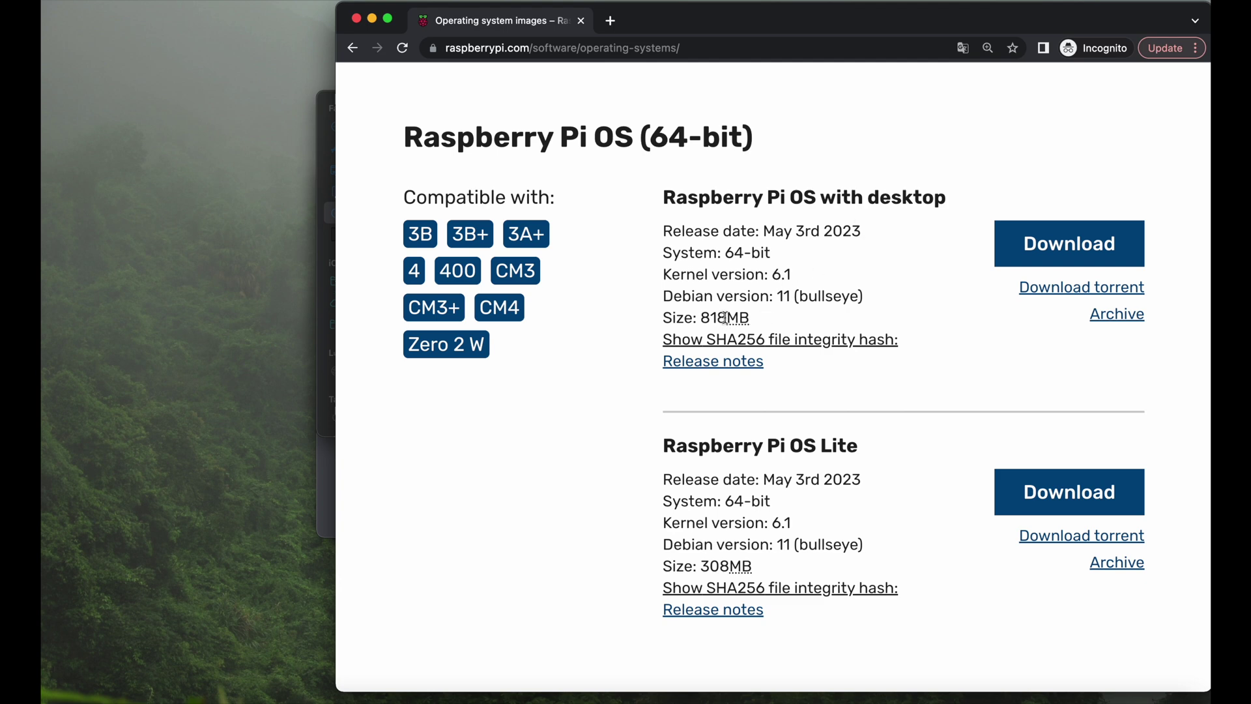
click(1036, 264)
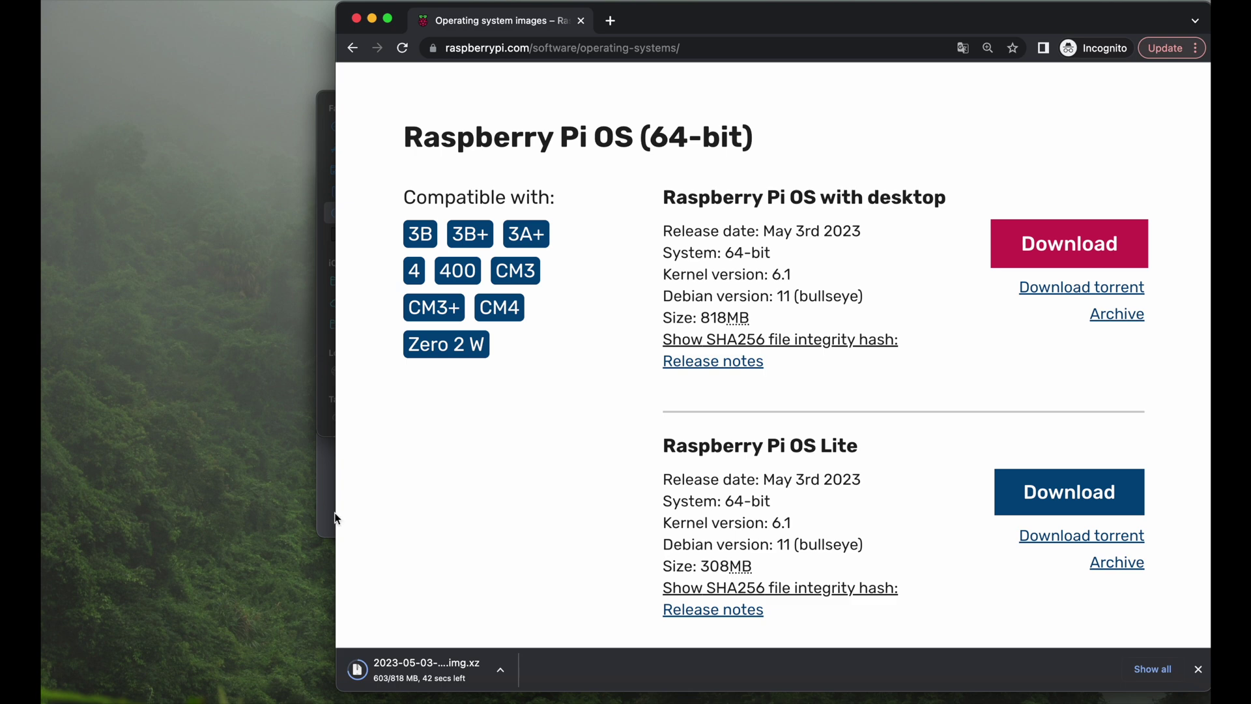
- Switch to balenaEtcher and load the downloaded 2023-05-03 raspios .img.xz file from Downloads as the source to flash
click(522, 696)
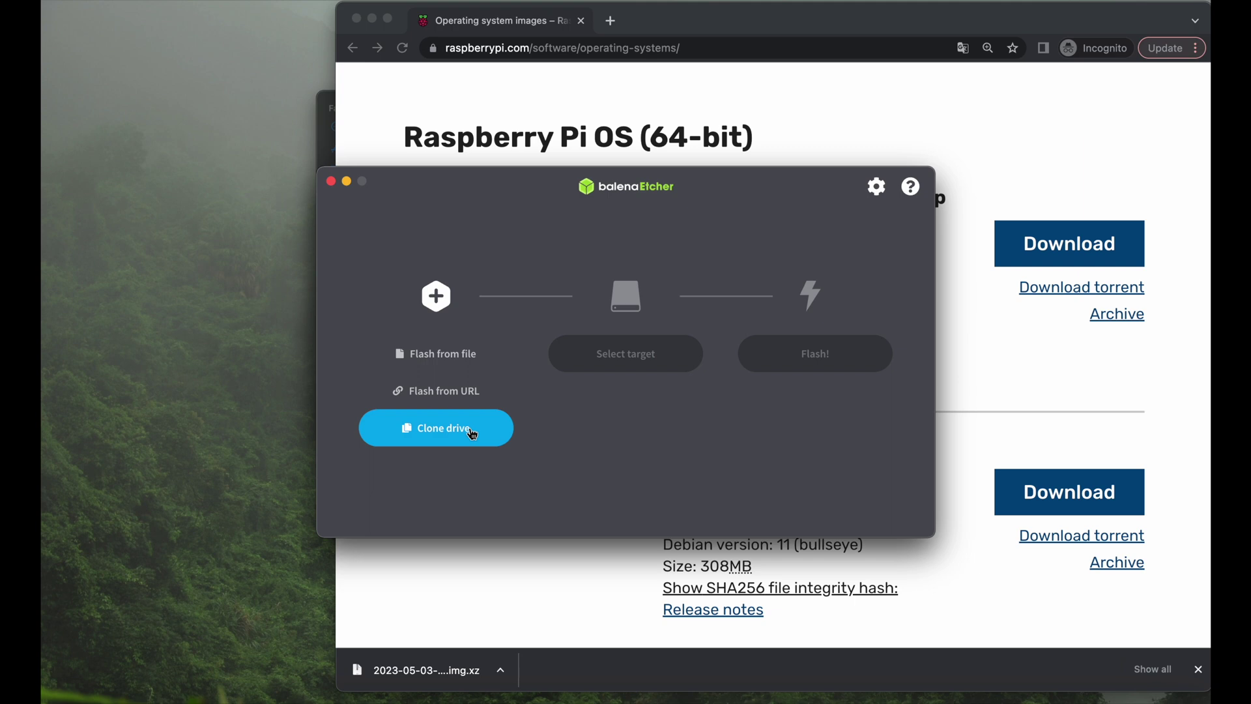
click(464, 369)
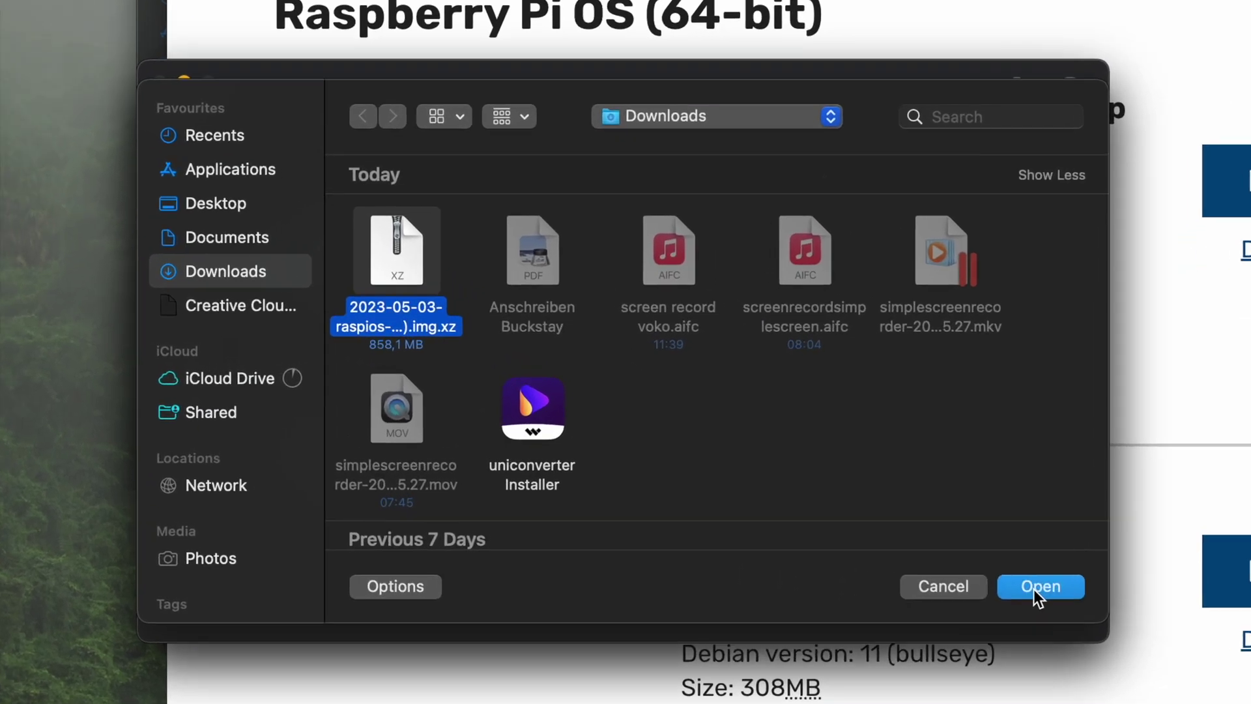
click(911, 512)
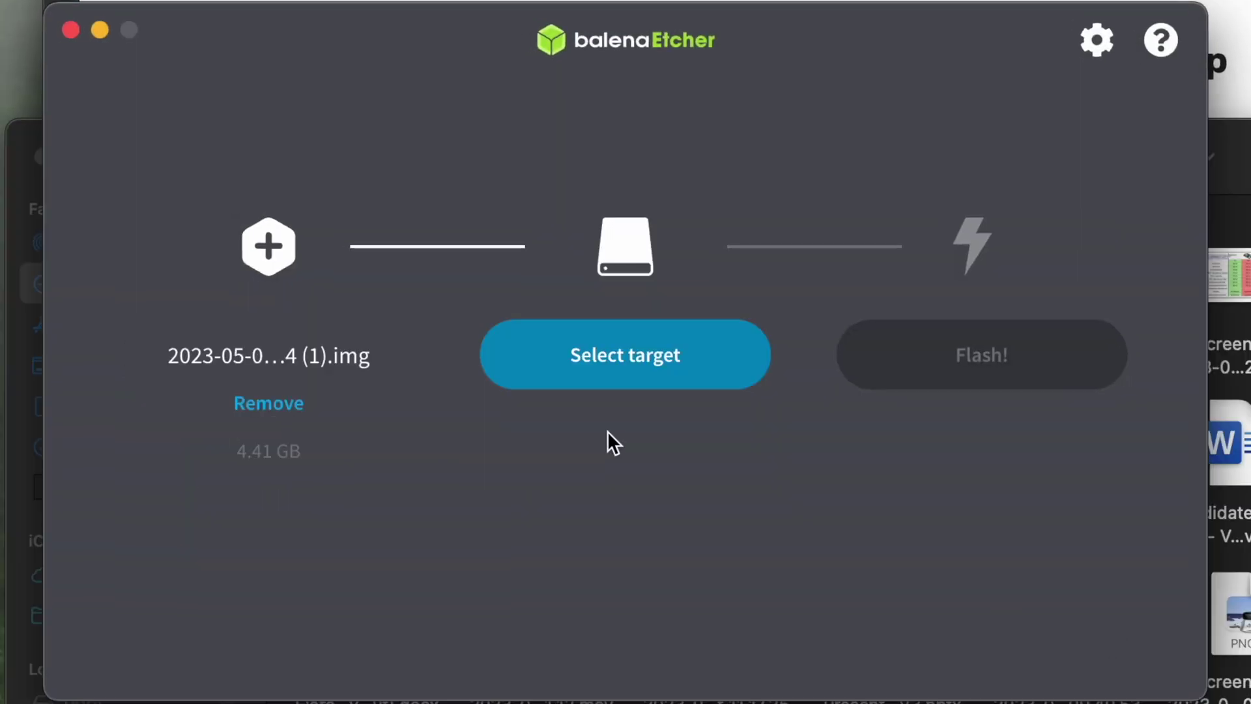
- Show the hidden drives and choose the 15.9 GB Apple SDXC Reader Media at /dev/disk4 as the flash target
click(664, 364)
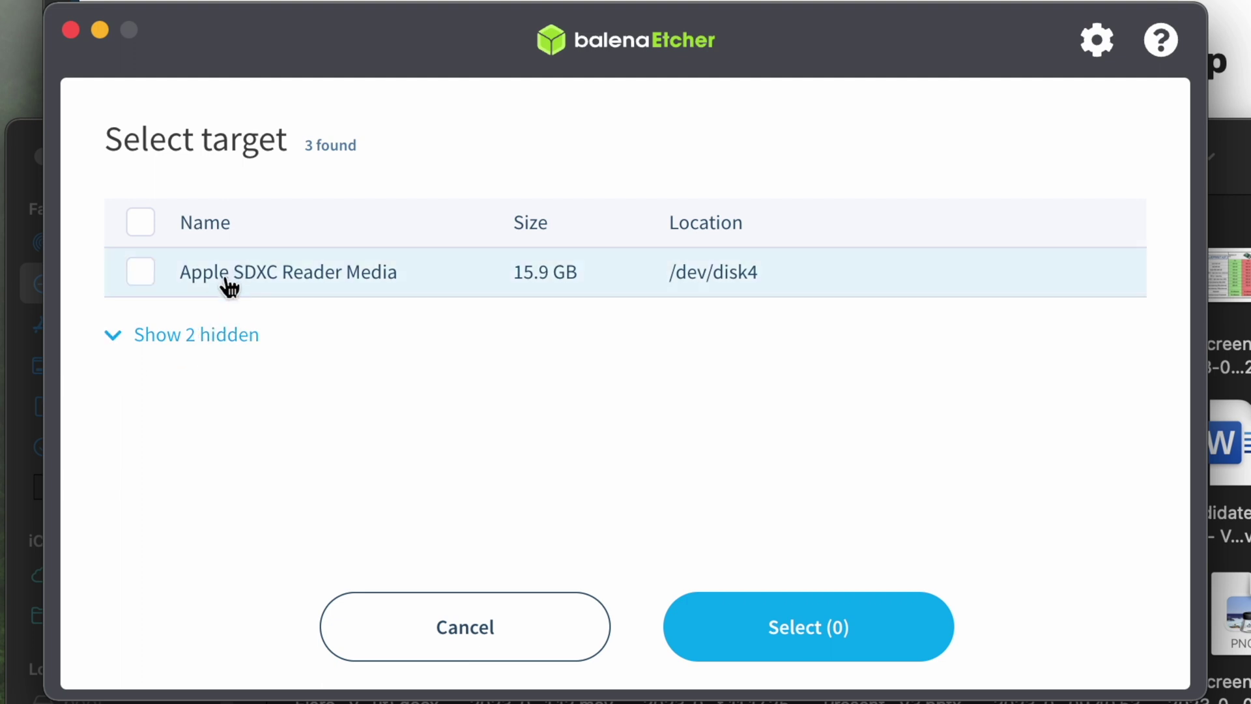
click(181, 347)
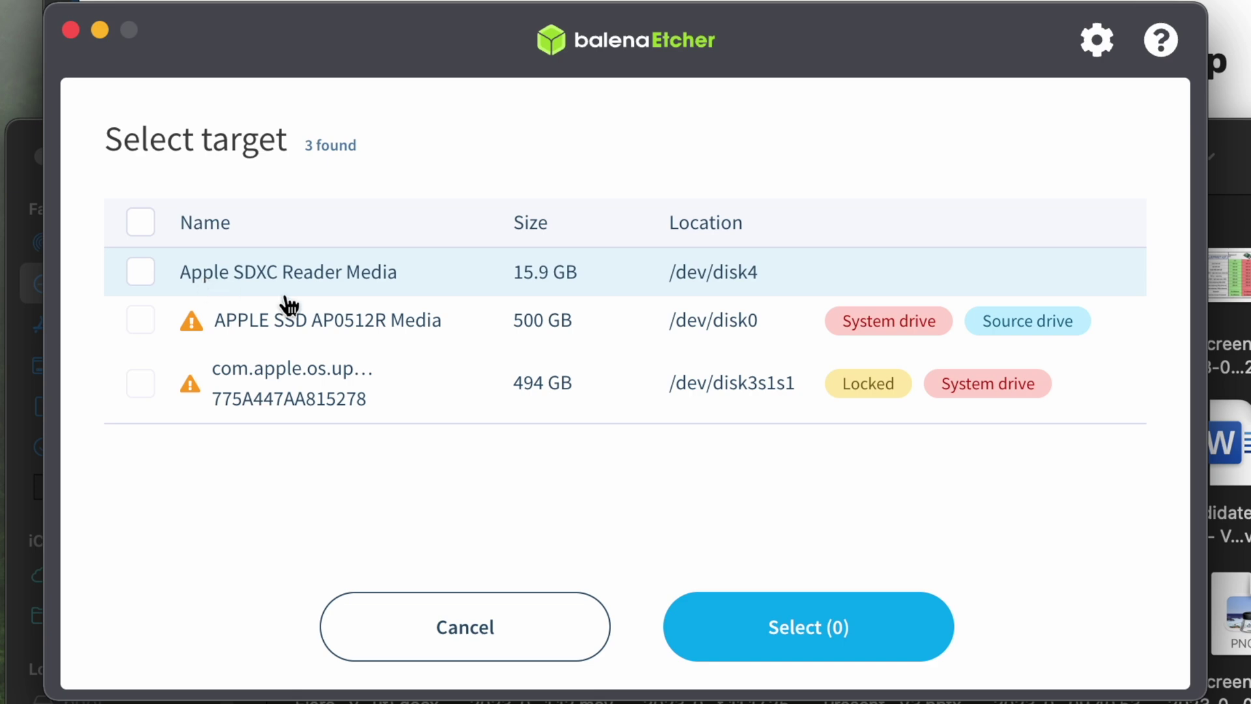
mouse_move(906, 341)
click(140, 274)
click(788, 628)
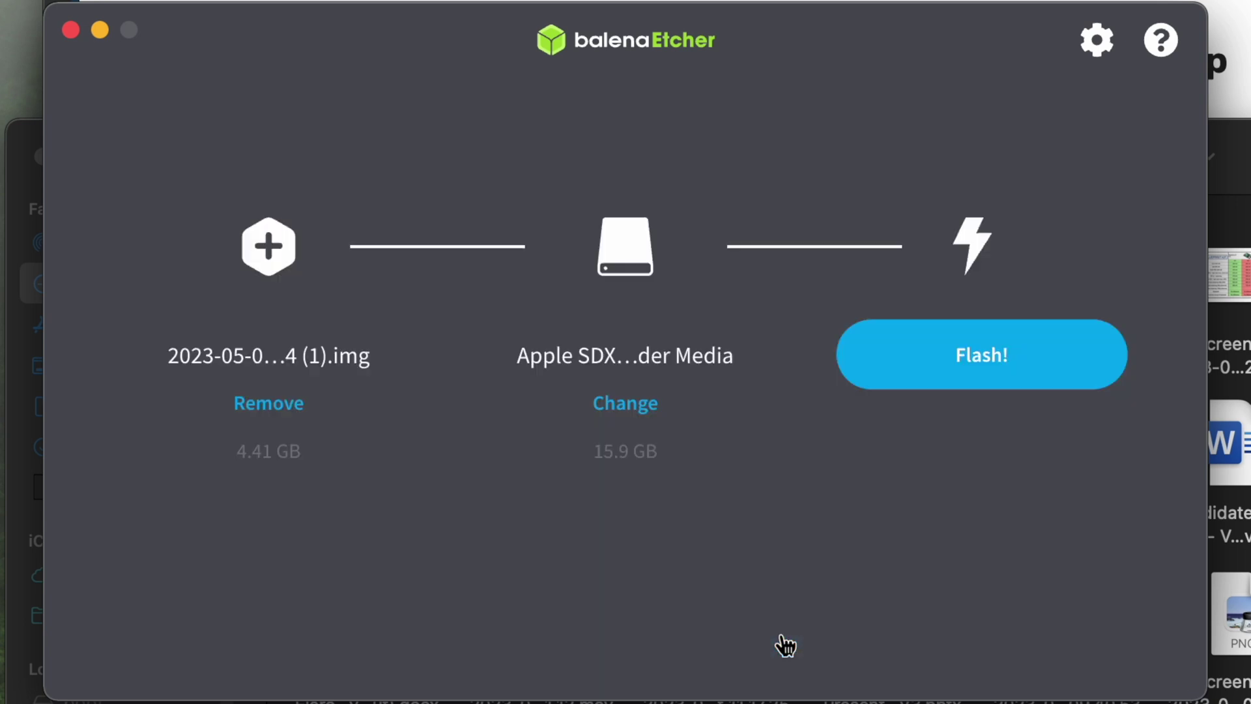
- Start flashing the image to the SD card and authorise it with the account password
click(954, 366)
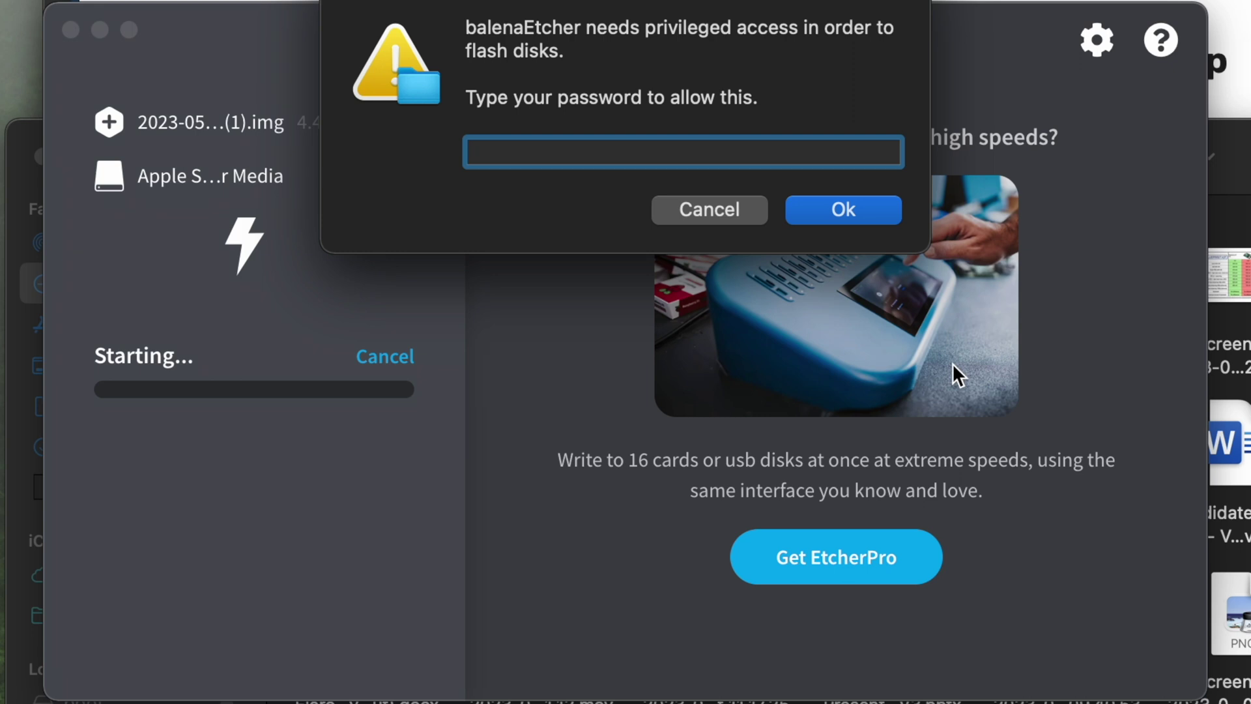
text(****)
key(Return)
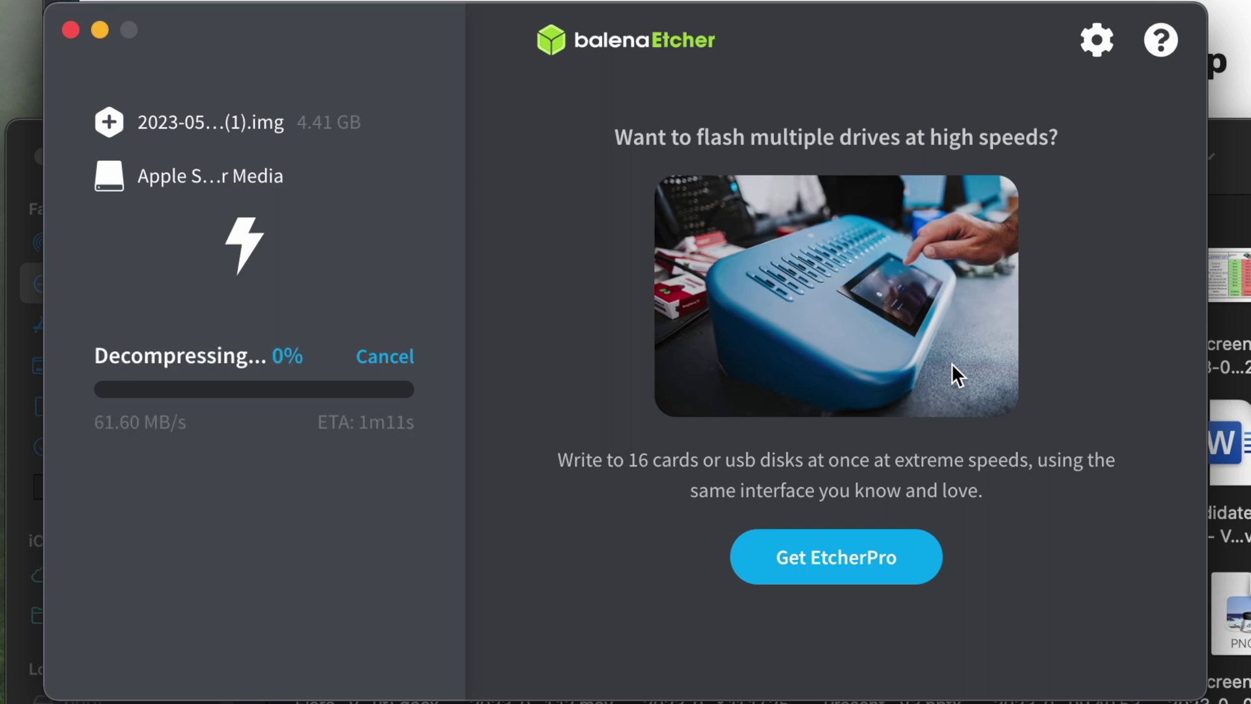